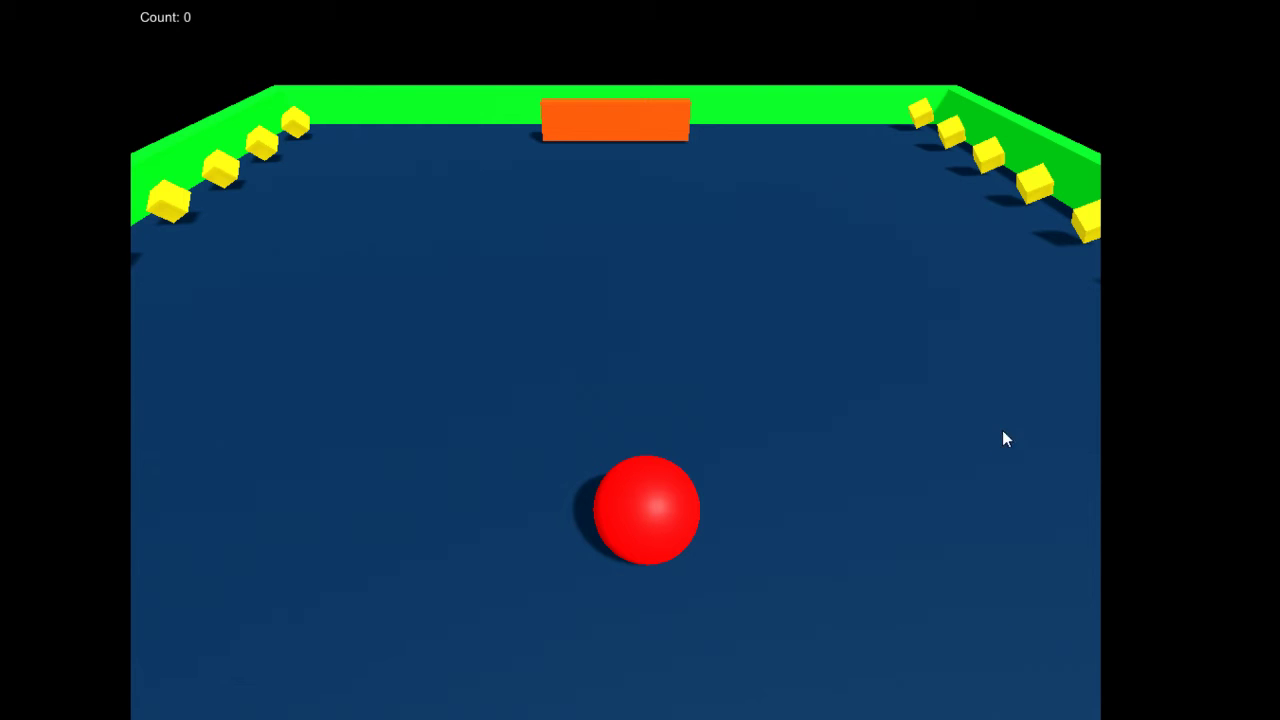
Step: Roll the red ball forward, then left past the orange blocks toward the yellow pickups
key(Up)
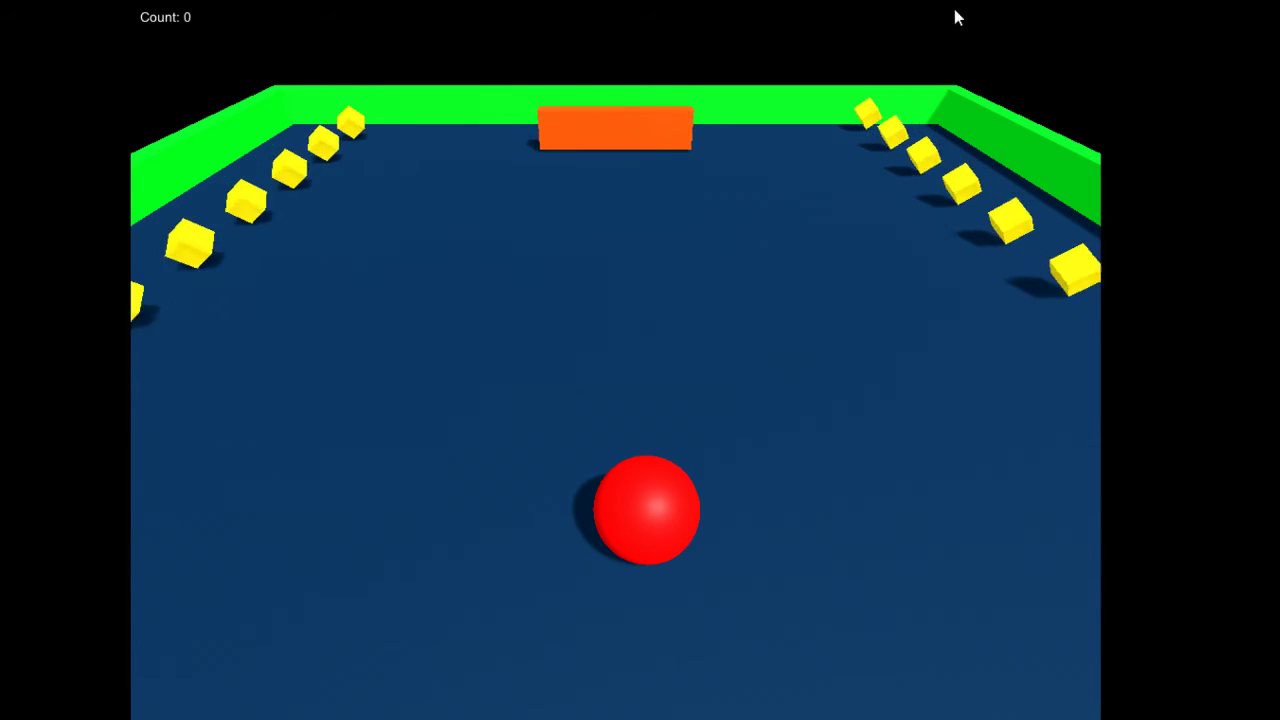
key(Left)
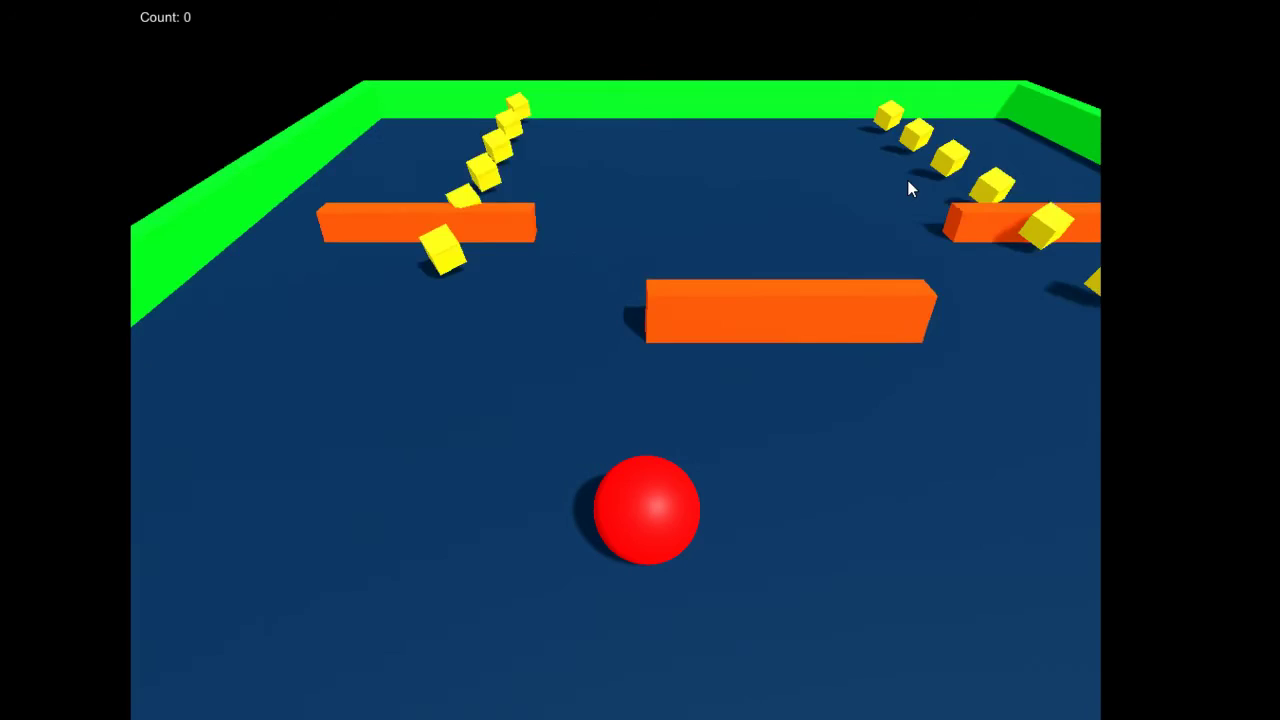